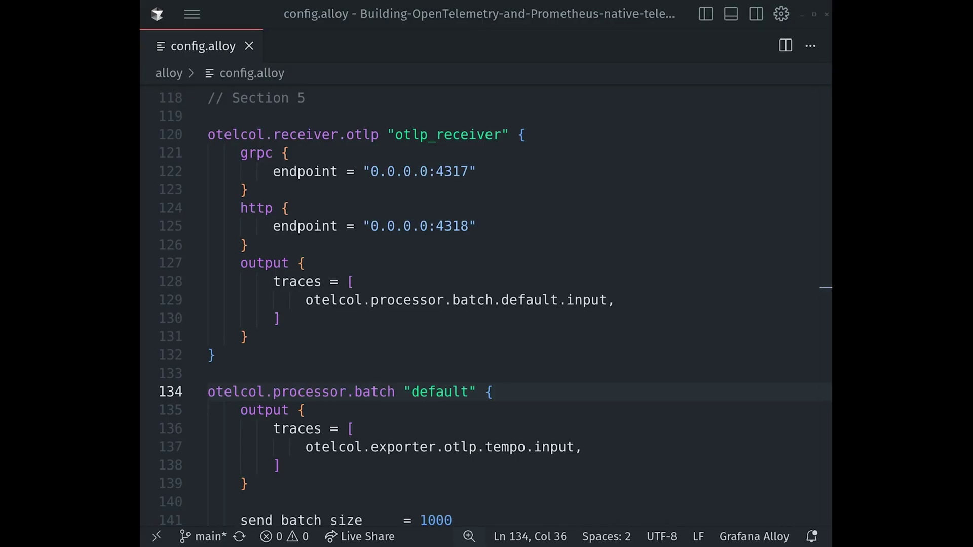
{"action": "scroll", "coordinate": [482, 183], "scroll_direction": "down", "scroll_amount": 5}
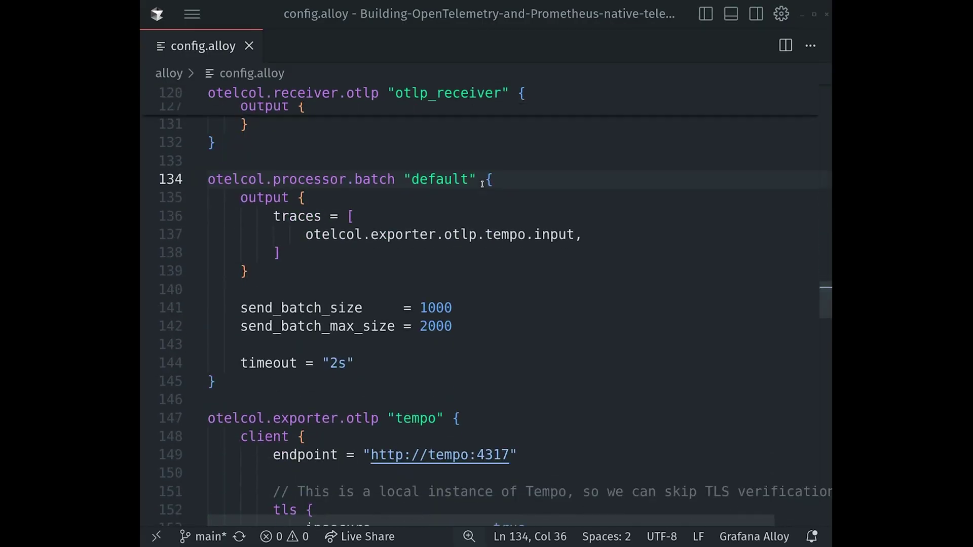
{"action": "scroll", "coordinate": [482, 183], "scroll_direction": "down", "scroll_amount": 1}
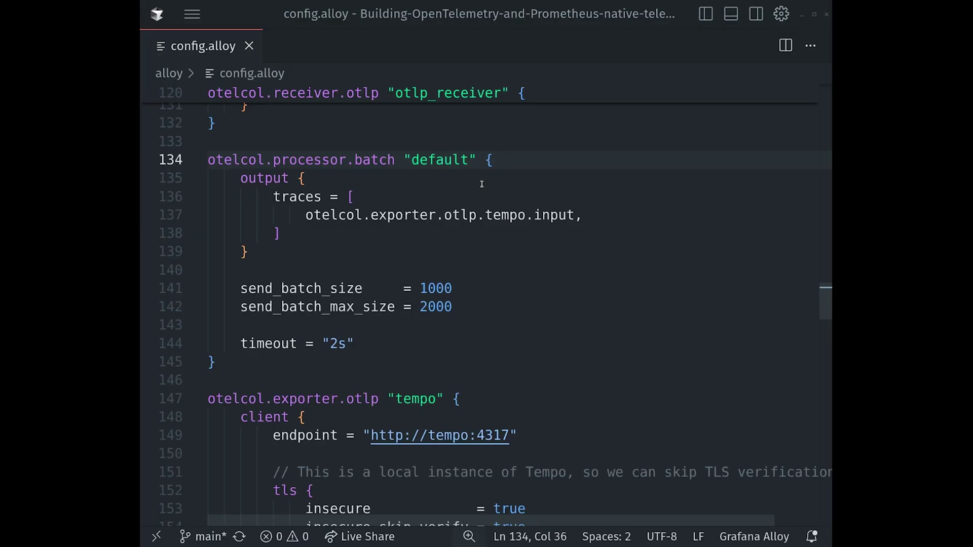
{"action": "scroll", "coordinate": [481, 184], "scroll_direction": "down", "scroll_amount": 2}
{"action": "scroll", "coordinate": [481, 184], "scroll_direction": "down", "scroll_amount": 3}
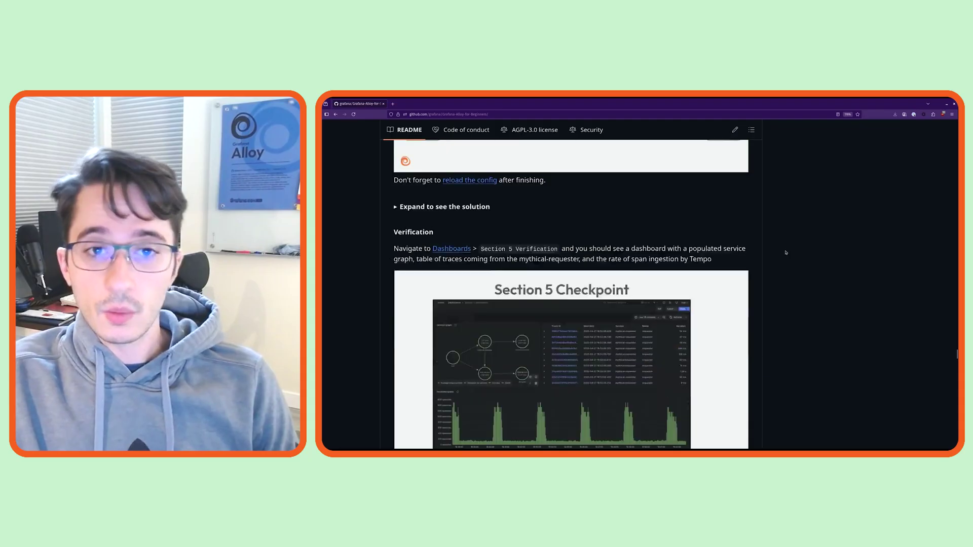
{"action": "scroll", "coordinate": [784, 250], "scroll_direction": "down", "scroll_amount": 2}
Open the README's Grafana Dashboards link in a background tab and switch to that dashboards list.
{"action": "middle_click", "coordinate": [460, 192]}
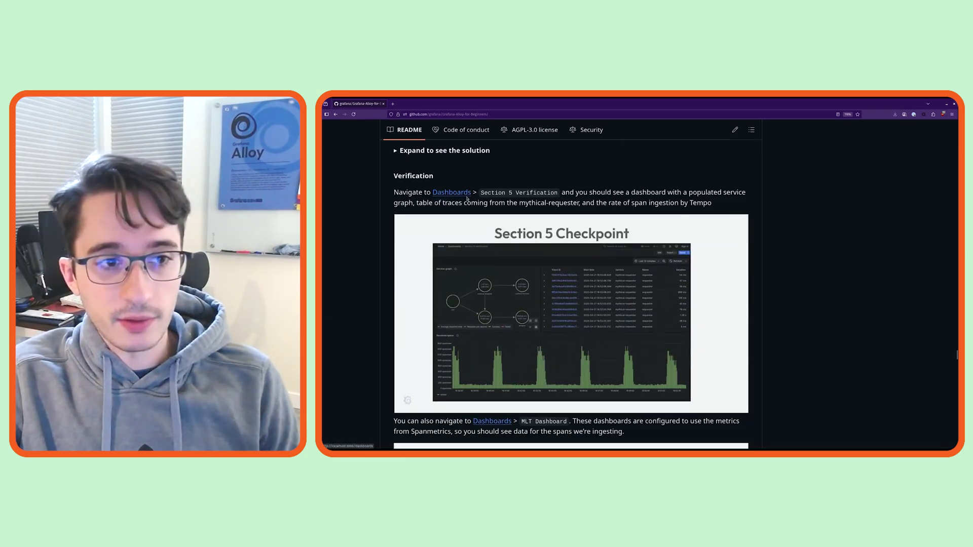
{"action": "left_click", "coordinate": [423, 108]}
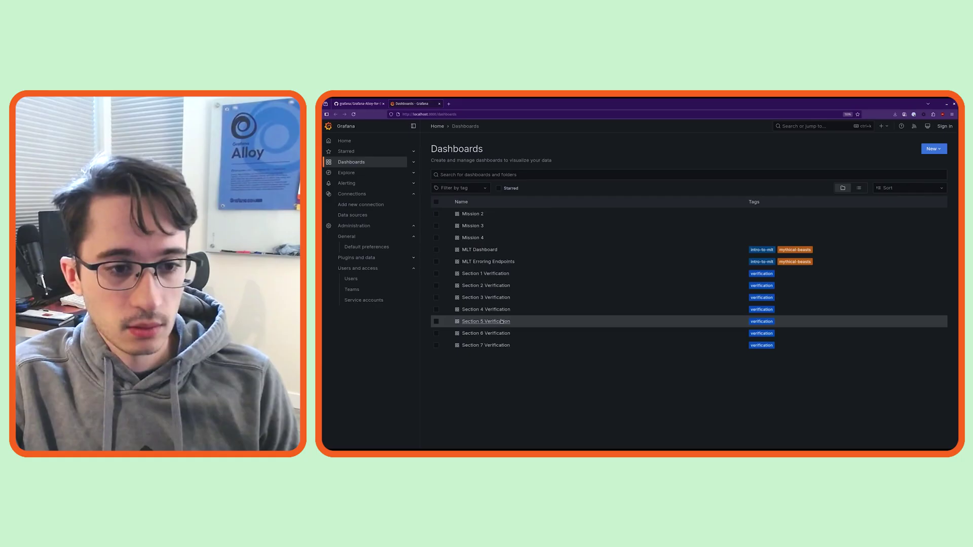
Open the Section 5 Verification dashboard from the Grafana Dashboards list.
{"action": "left_click", "coordinate": [501, 322]}
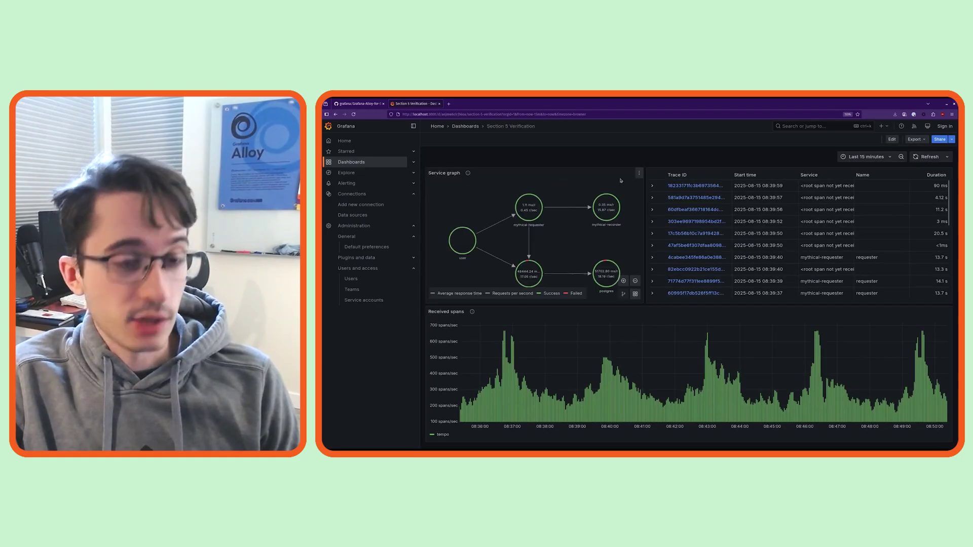